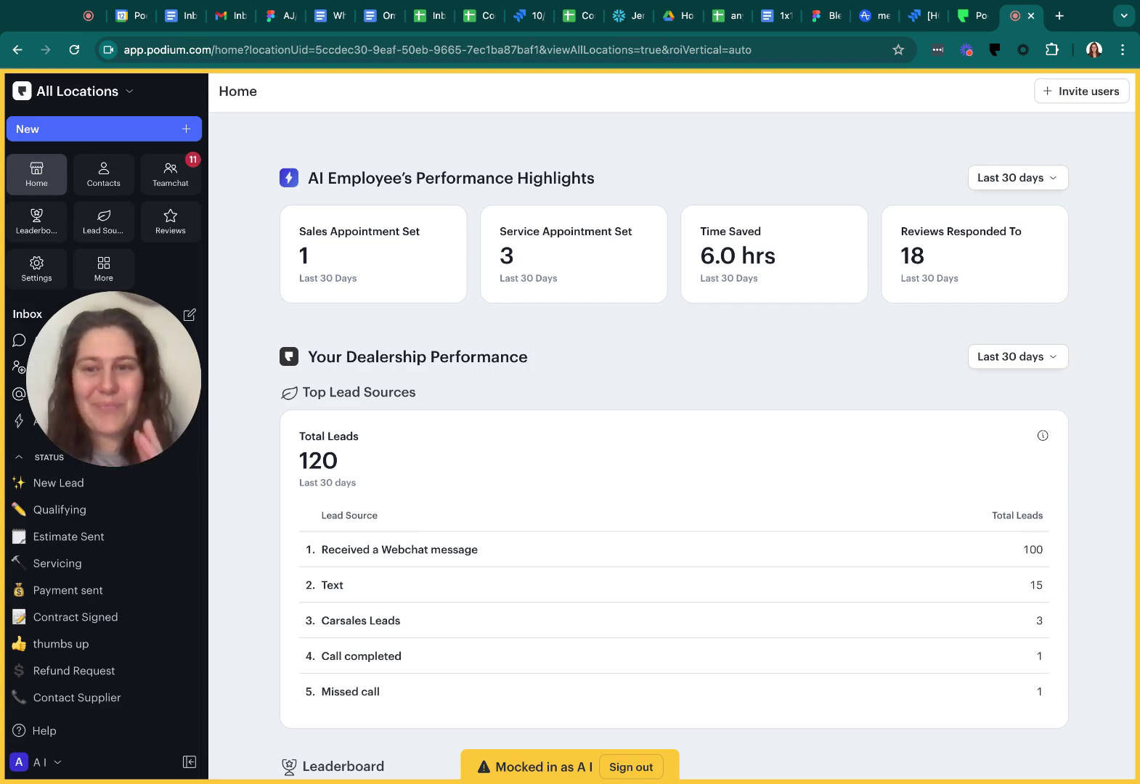
{"action": "scroll", "coordinate": [274, 517], "scroll_direction": "down", "scroll_amount": 3}
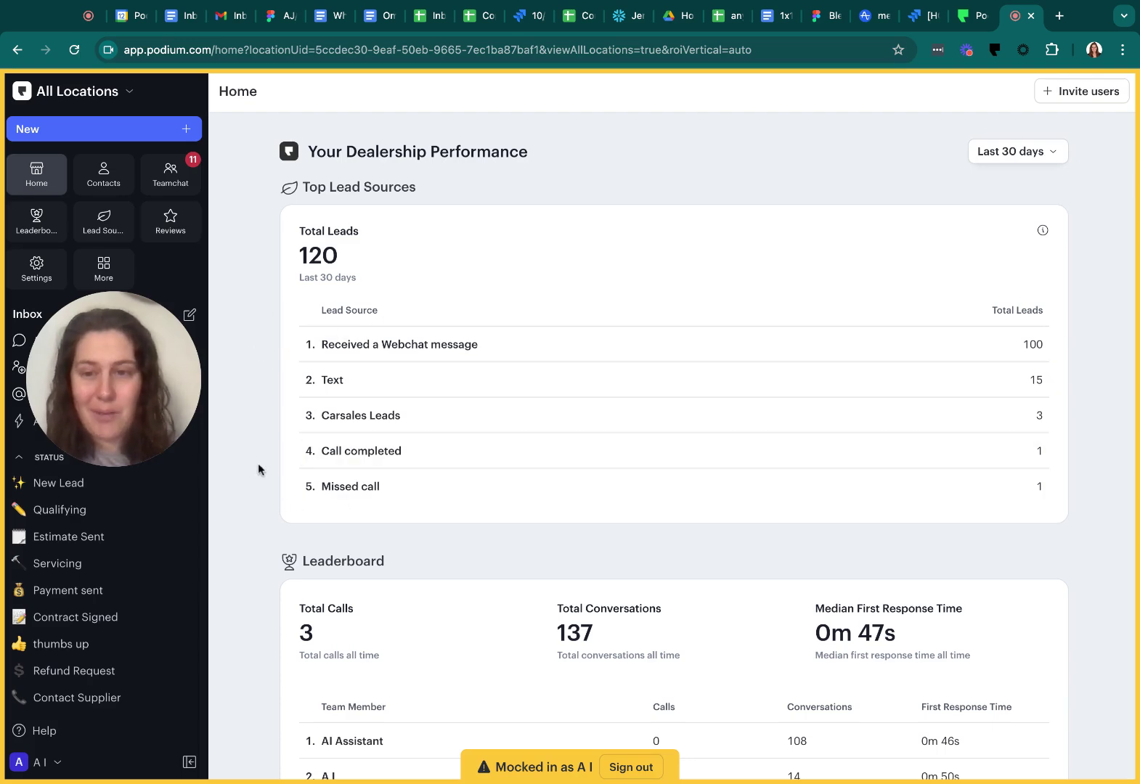
{"action": "scroll", "coordinate": [259, 470], "scroll_direction": "down", "scroll_amount": 2}
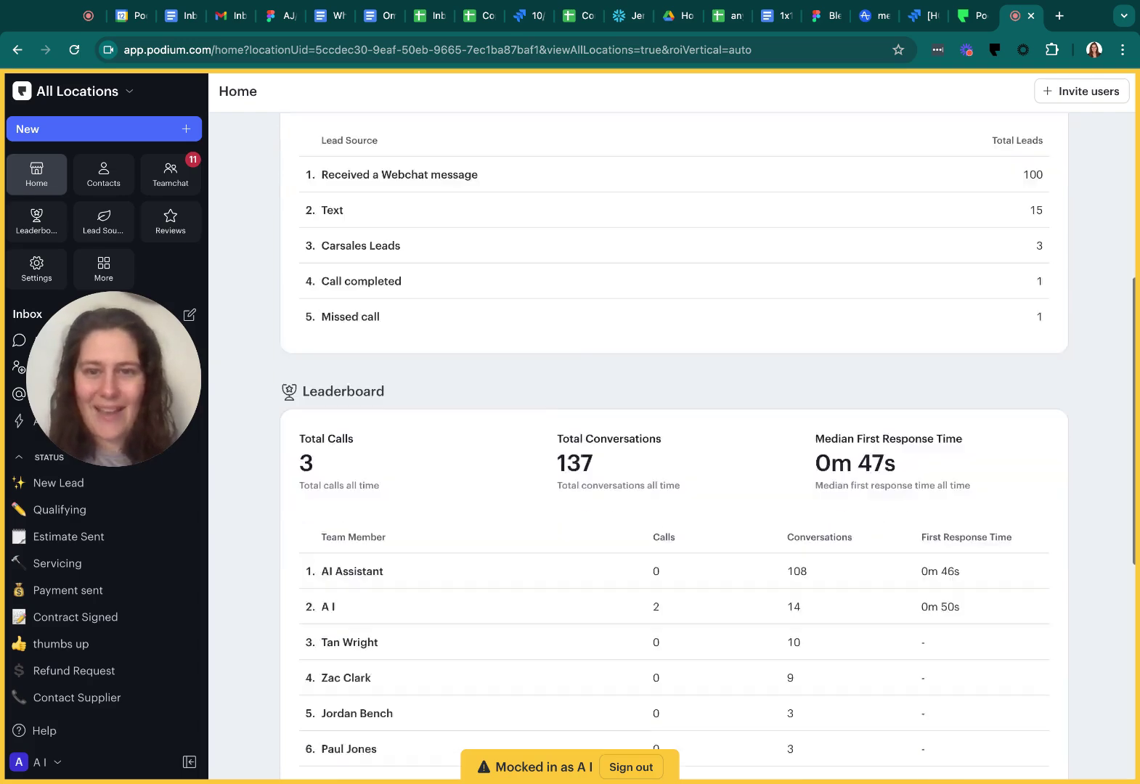
{"action": "scroll", "coordinate": [259, 470], "scroll_direction": "down", "scroll_amount": 3}
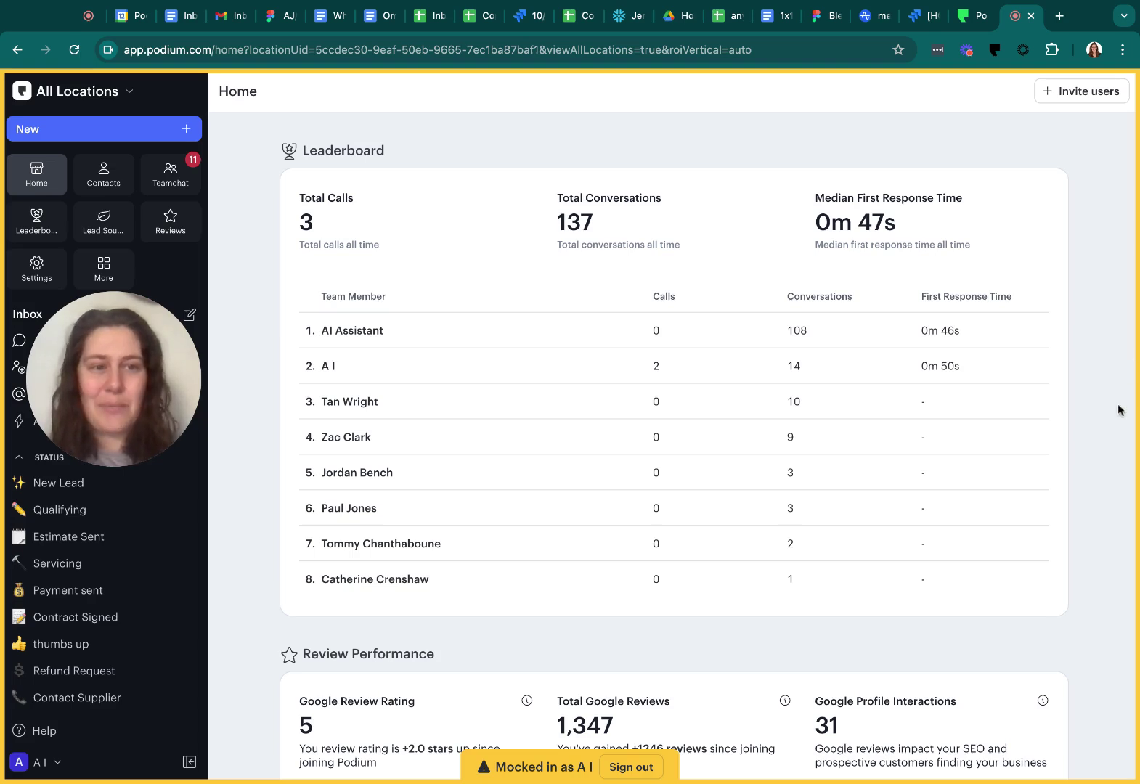
{"action": "scroll", "coordinate": [1120, 411], "scroll_direction": "down", "scroll_amount": 3}
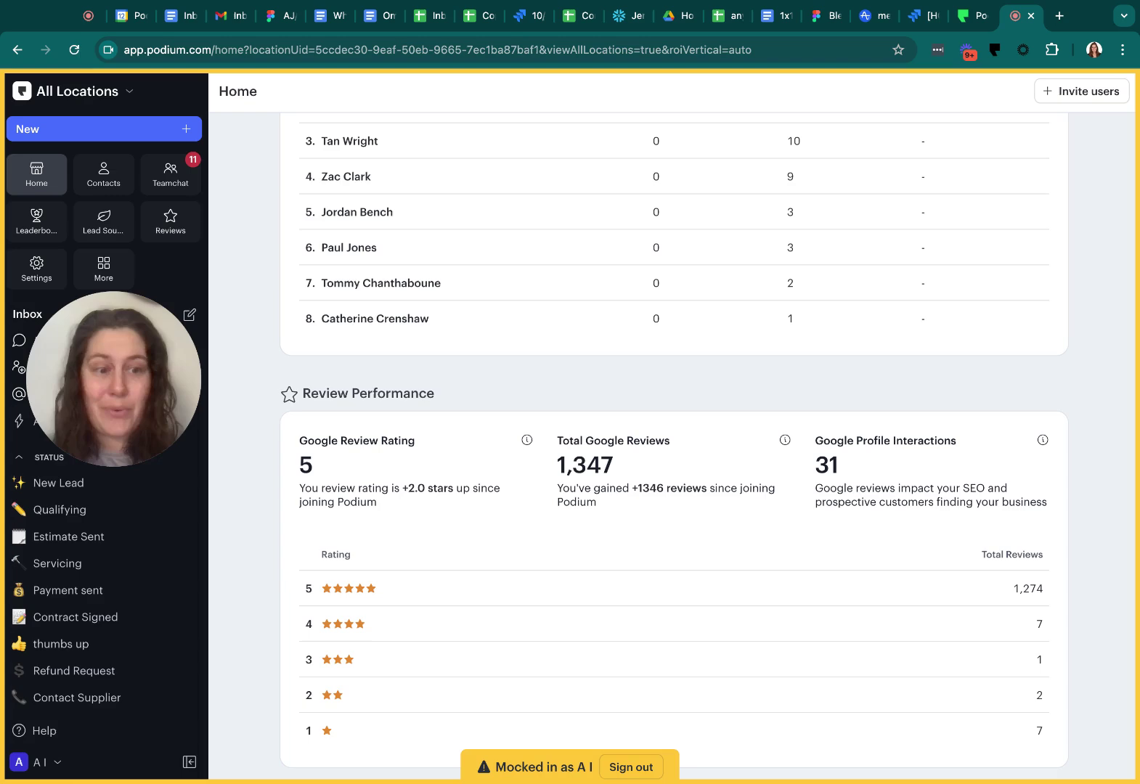
{"action": "scroll", "coordinate": [1112, 326], "scroll_direction": "up", "scroll_amount": 2}
{"action": "scroll", "coordinate": [1112, 326], "scroll_direction": "up", "scroll_amount": 10}
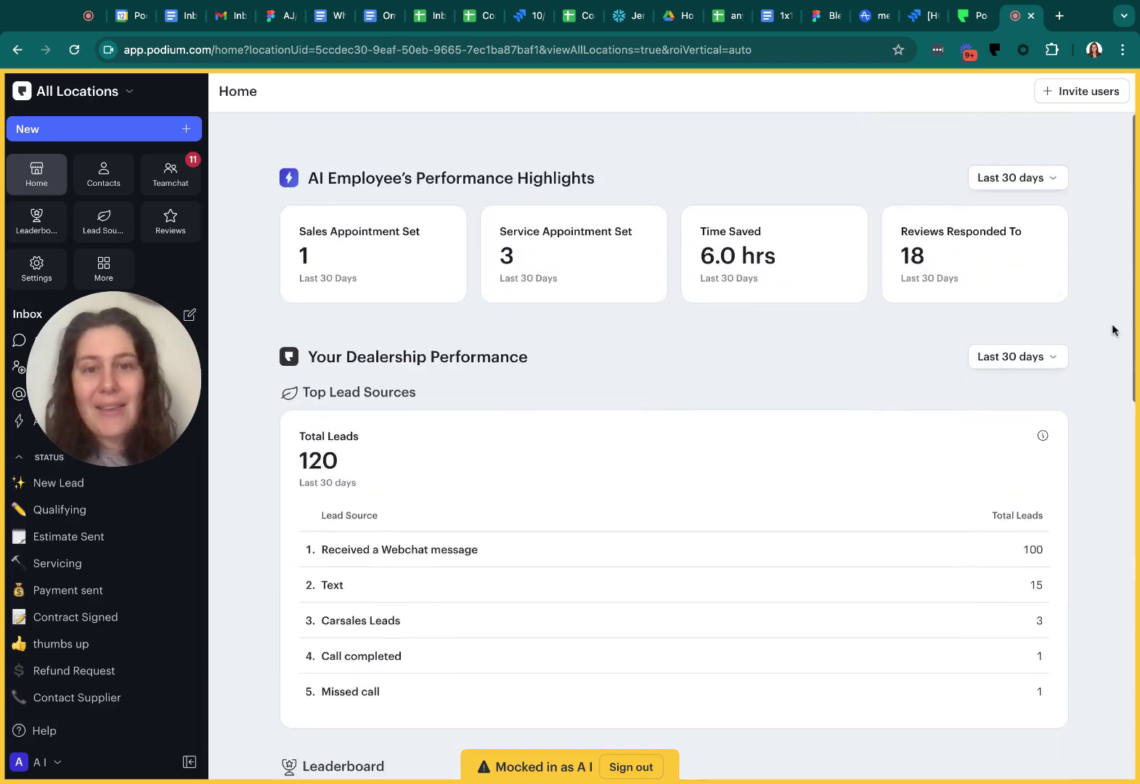
{"action": "left_click", "coordinate": [1053, 180]}
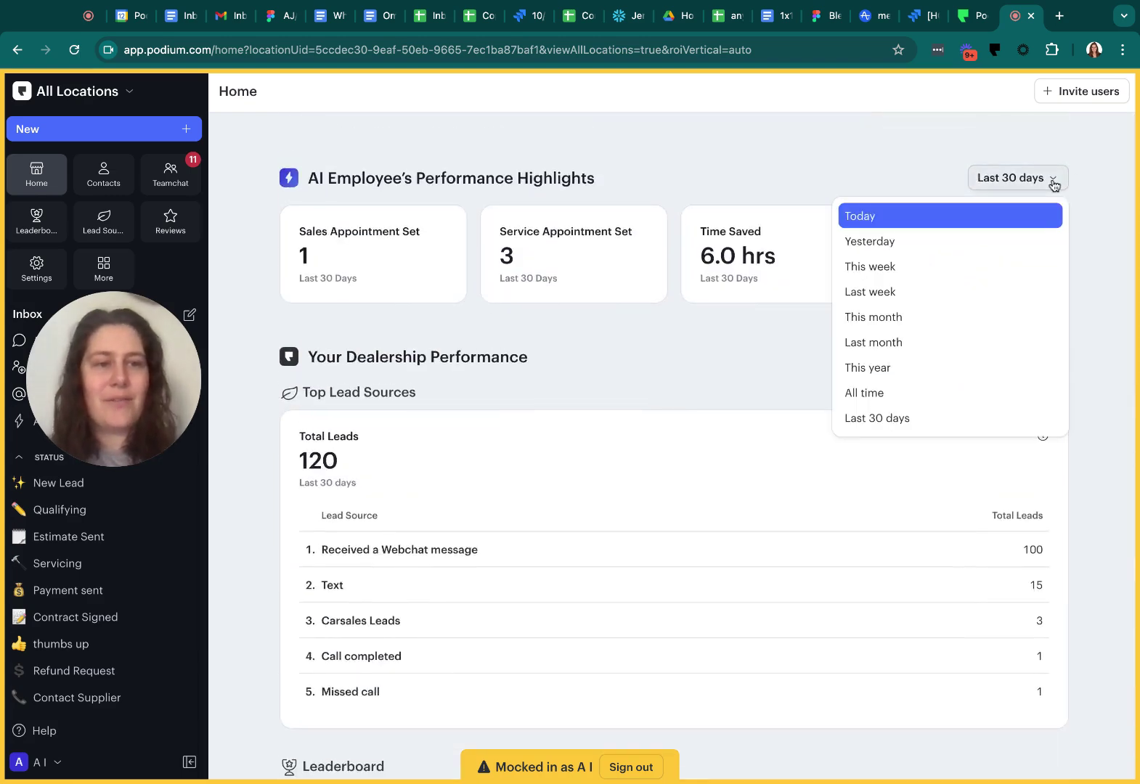
{"action": "left_click", "coordinate": [1053, 181]}
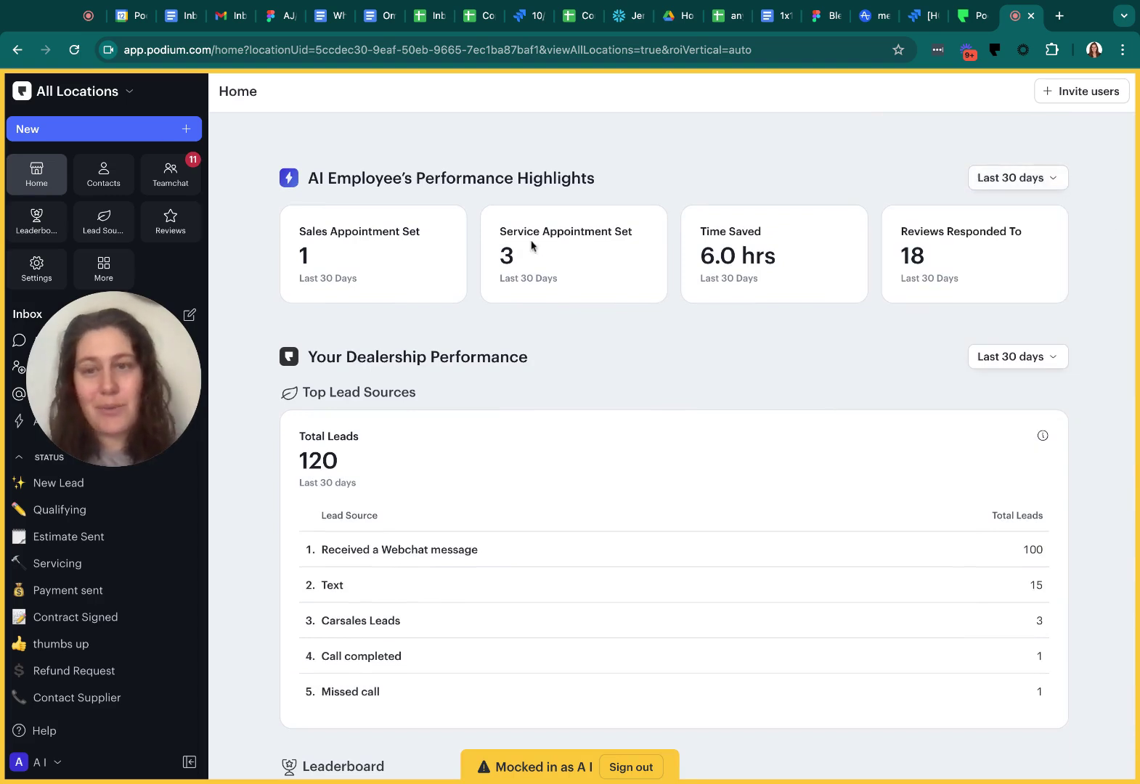
{"action": "left_click", "coordinate": [100, 93]}
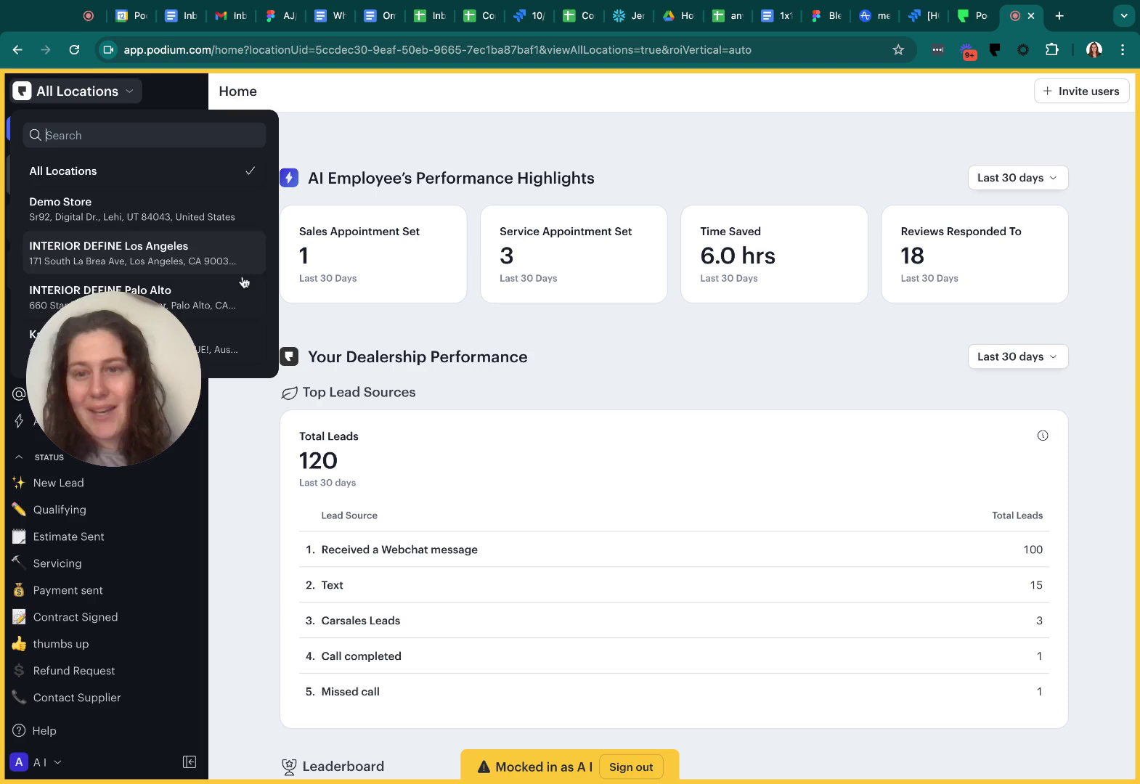
{"action": "scroll", "coordinate": [235, 232], "scroll_direction": "down", "scroll_amount": 3}
{"action": "left_click", "coordinate": [105, 94]}
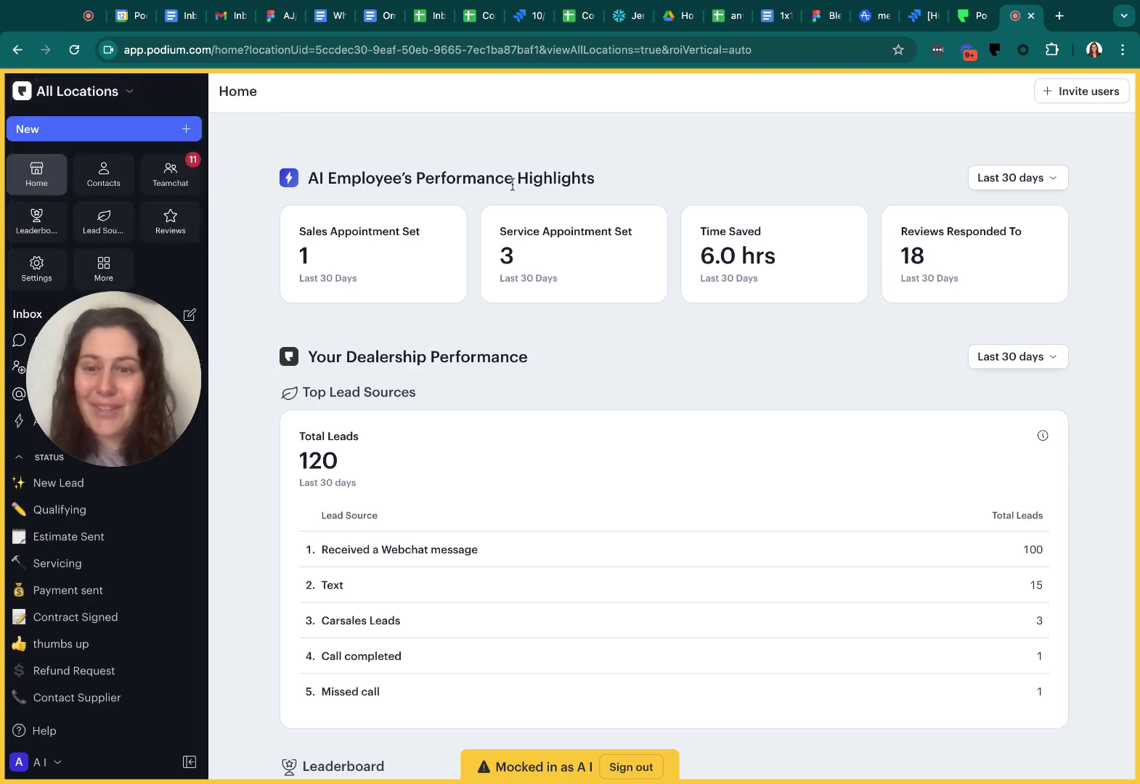